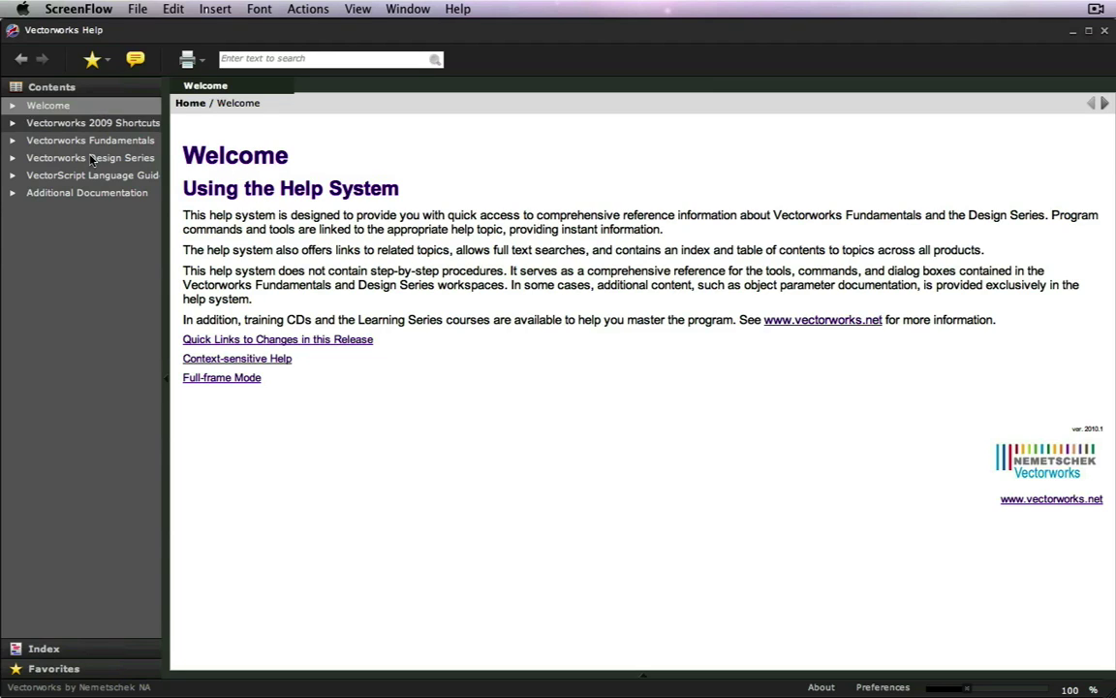
# Step: Look up "renderworks" in the help index and examine the subtopics listed under Renderworks
pyautogui.click(92, 649)
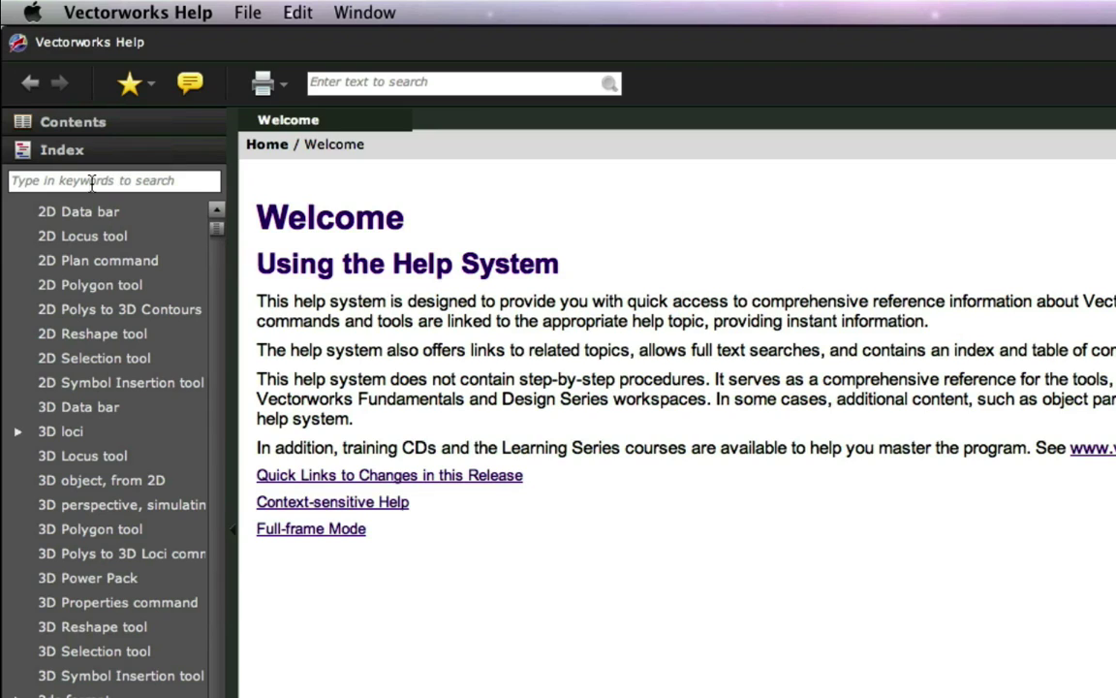
pyautogui.click(92, 181)
pyautogui.write('ren')
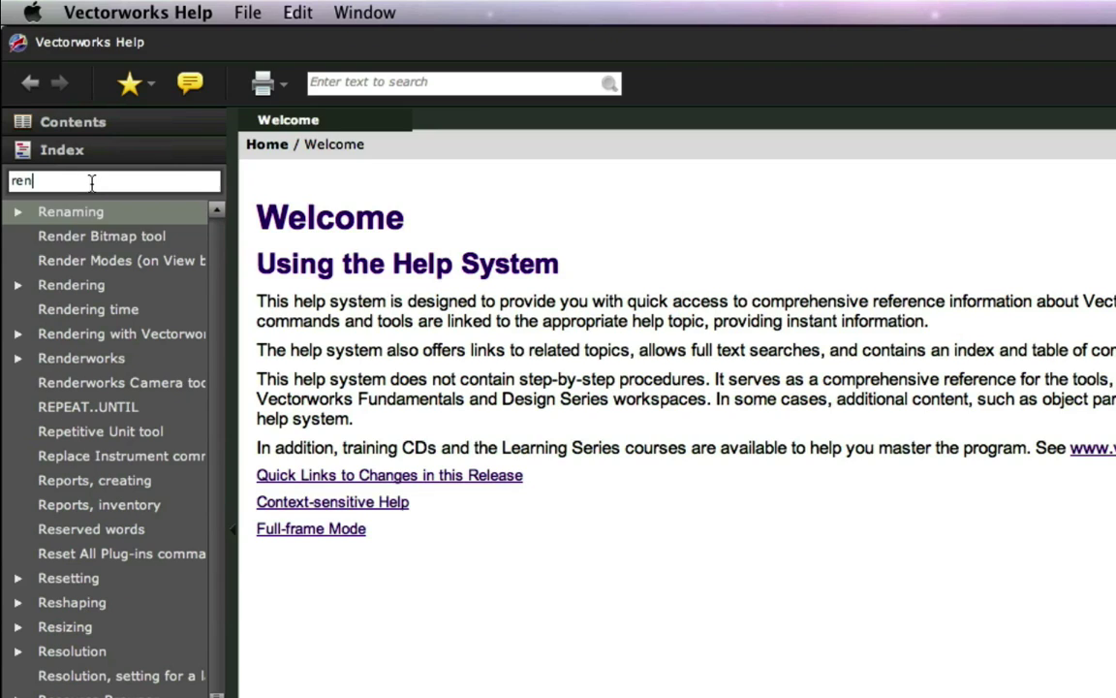
pyautogui.write('der')
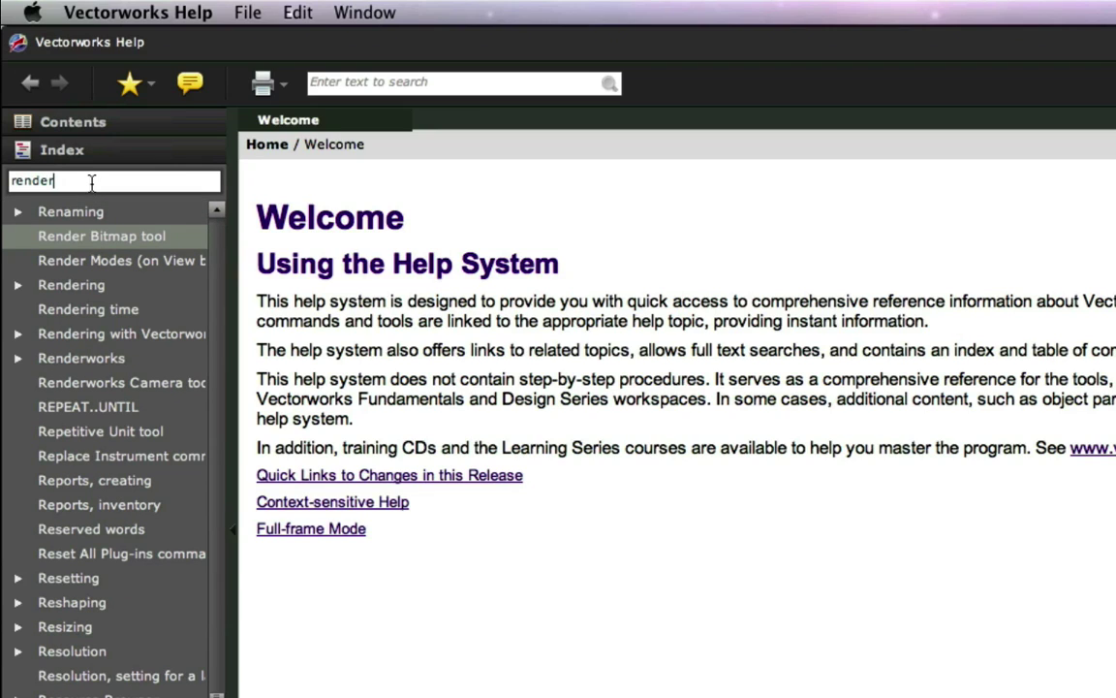
pyautogui.write('w')
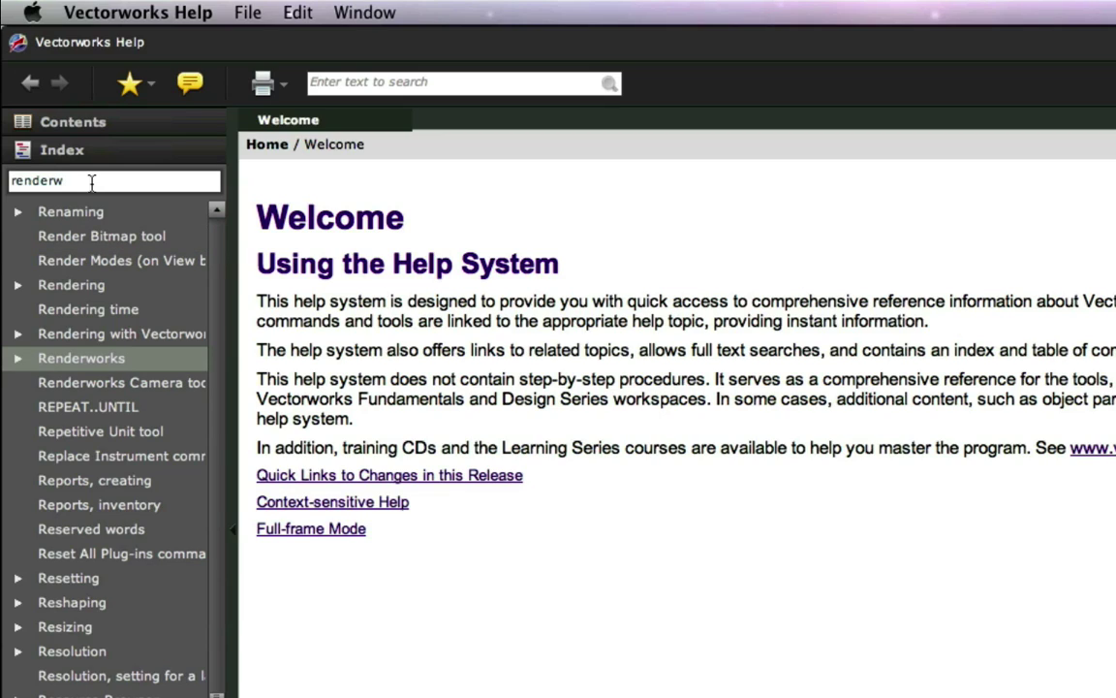
pyautogui.write('orks')
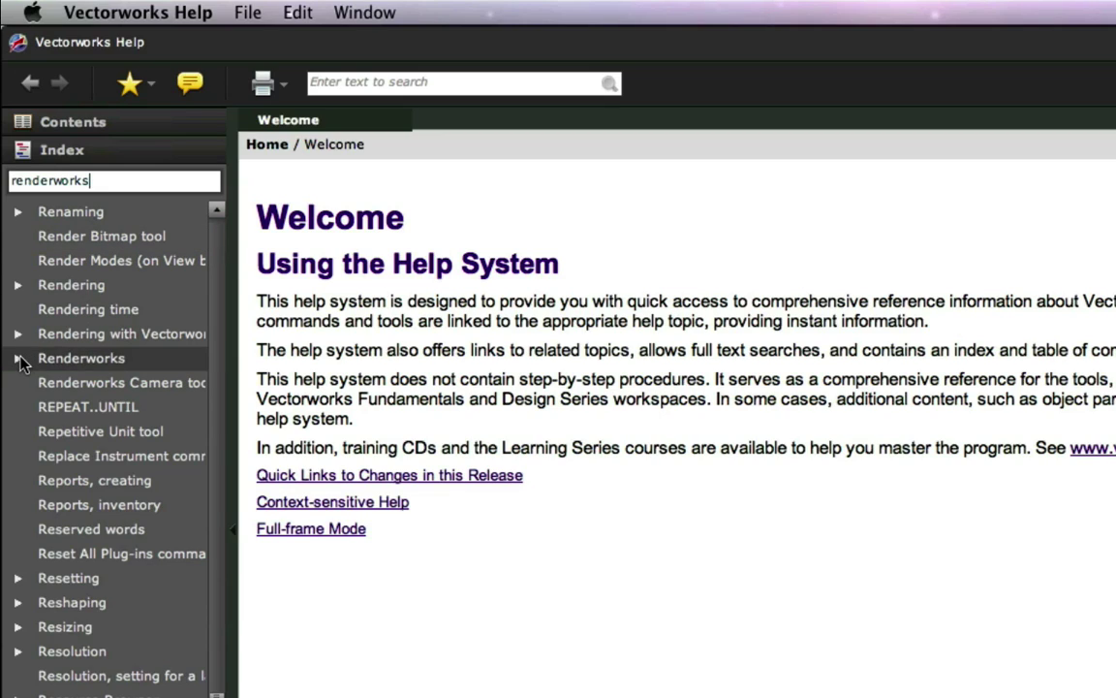
pyautogui.click(19, 360)
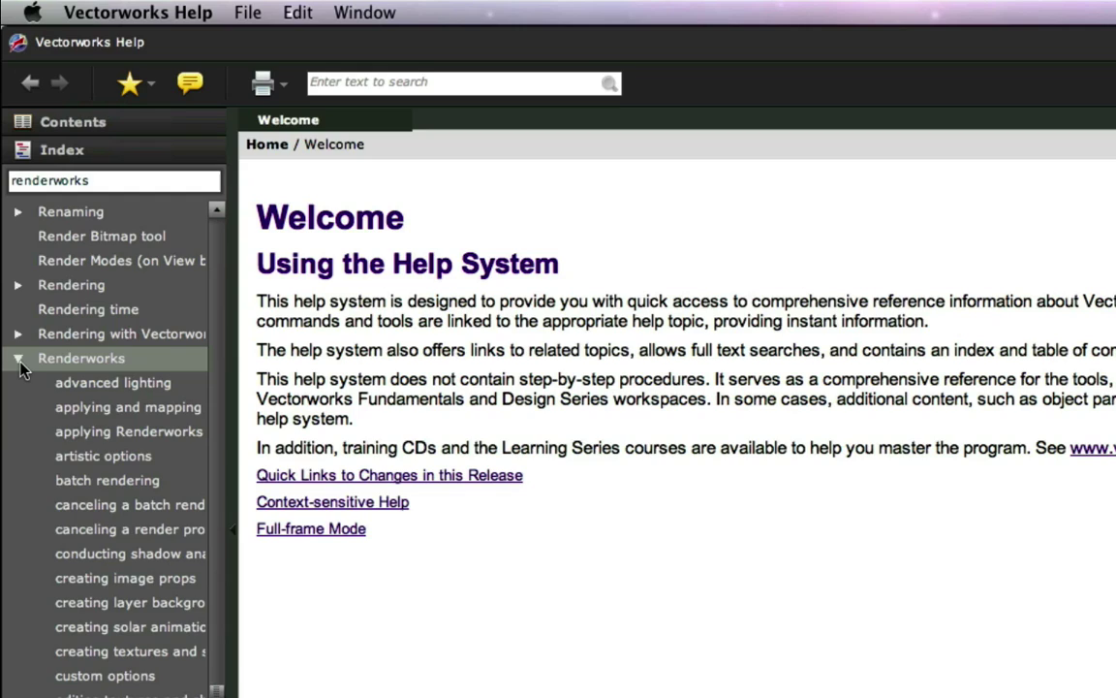
pyautogui.click(19, 358)
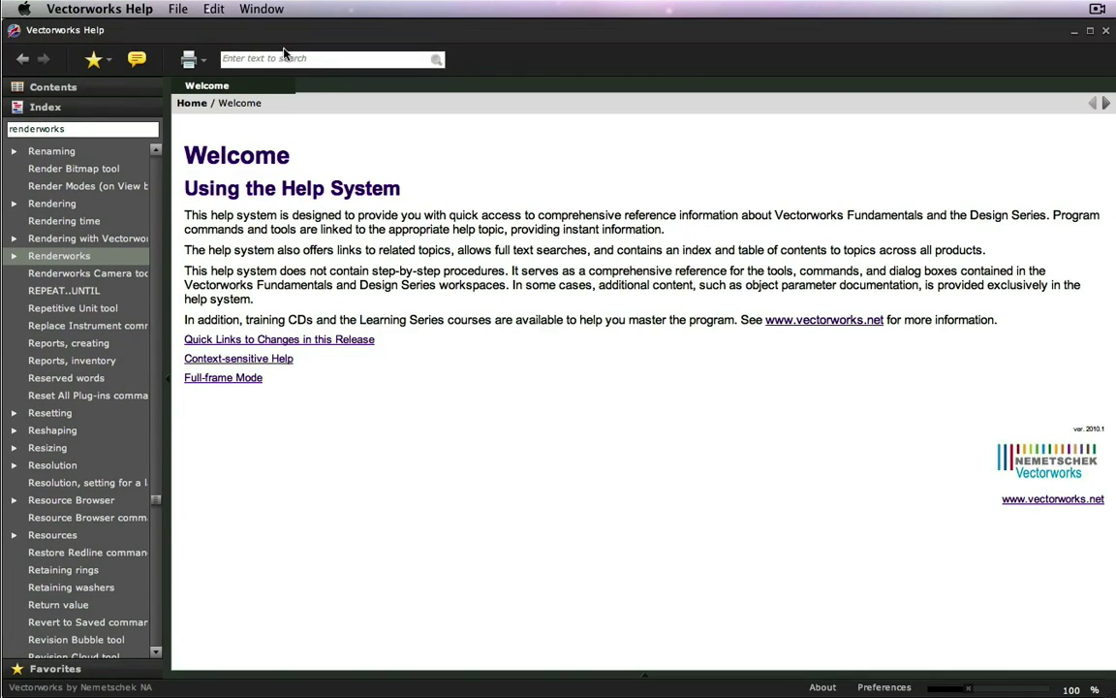
# Step: Run a full-text search of the help for "workgroup referencing" and open the Workgroup Referencing topic
pyautogui.click(284, 56)
pyautogui.write('workgroup referencing')
pyautogui.press('Return')
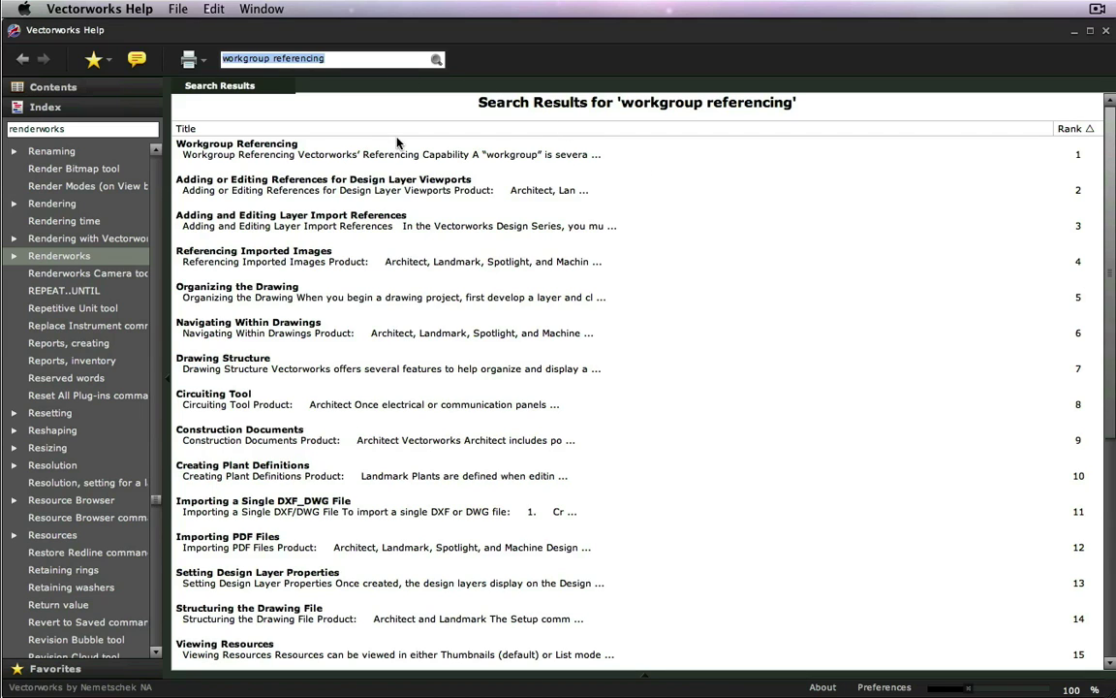
pyautogui.click(269, 145)
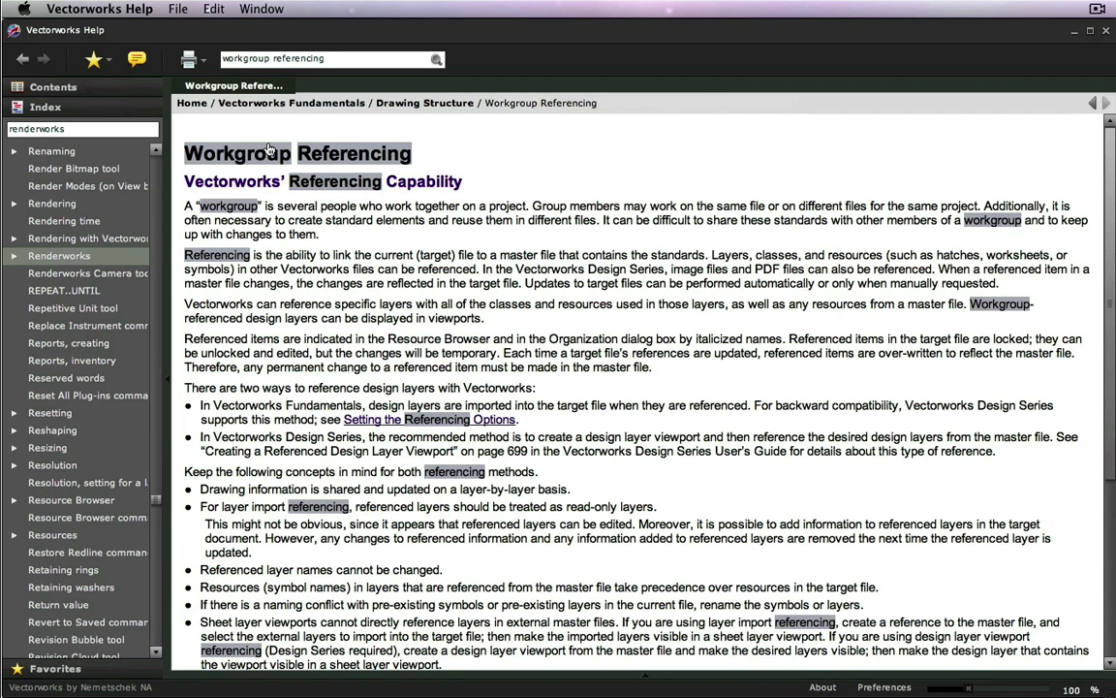
# Step: Show the table of contents for the Workgroup Referencing topic and widen the navigation pane slightly
pyautogui.click(82, 90)
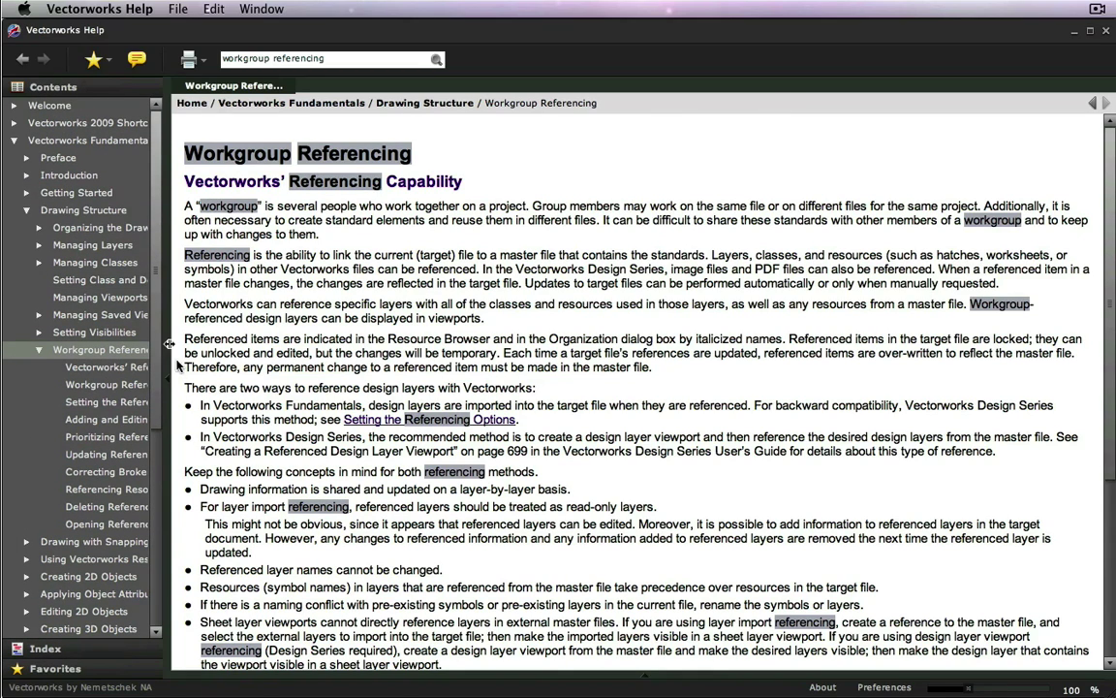
pyautogui.moveTo(169, 378); pyautogui.dragTo(190, 377)
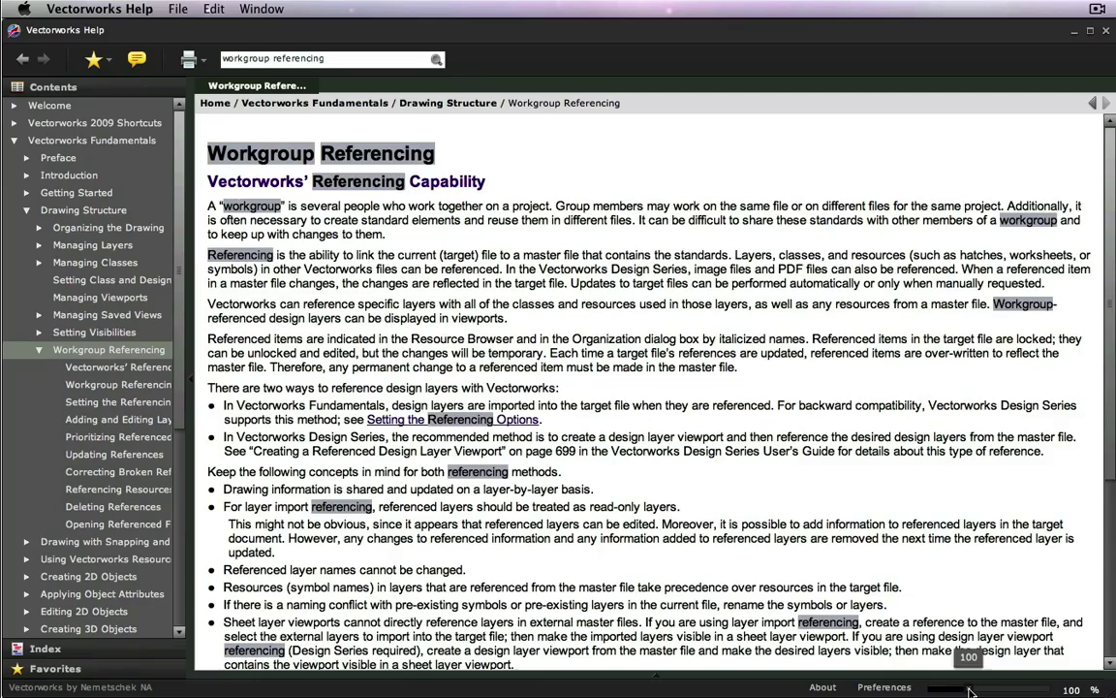
pyautogui.moveTo(969, 689)
pyautogui.mouseDown()
pyautogui.moveTo(983, 689)
pyautogui.moveTo(968, 692)
pyautogui.mouseUp()
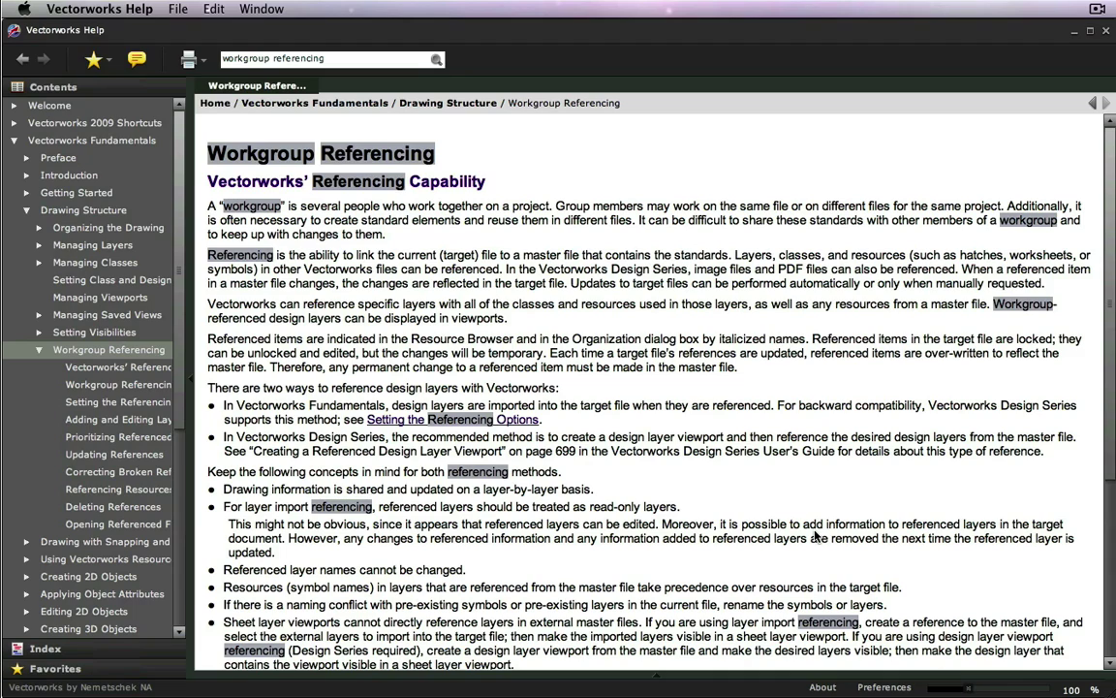
# Step: Add the current help page to the favorite links under the name Workgroup Referencing
pyautogui.click(109, 61)
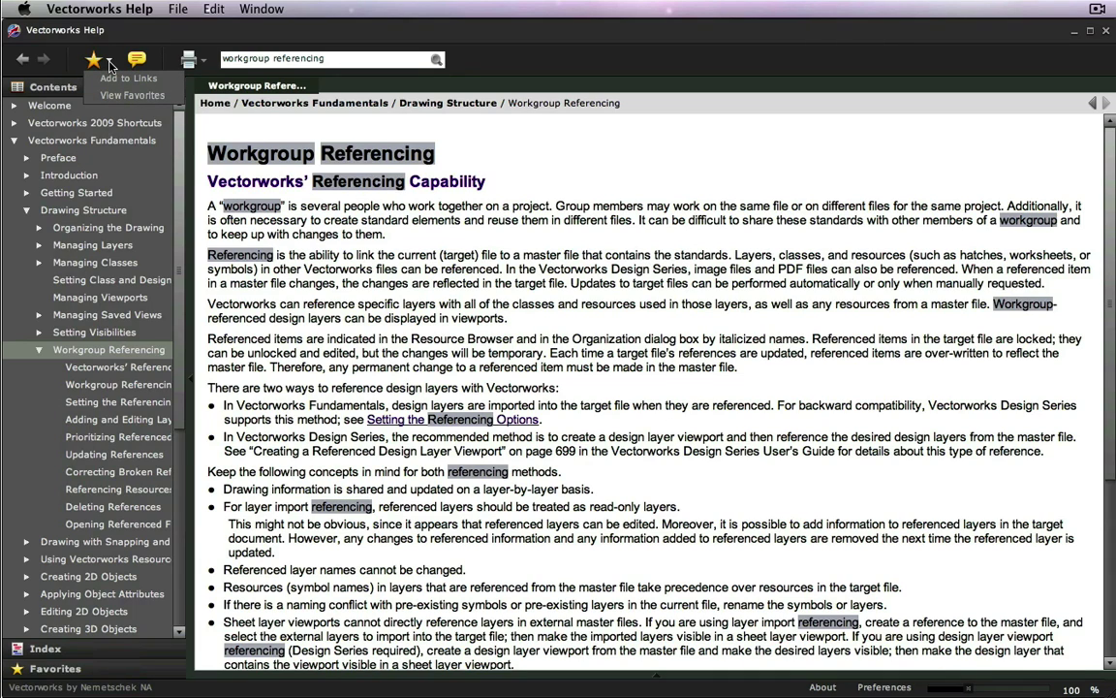
pyautogui.click(113, 79)
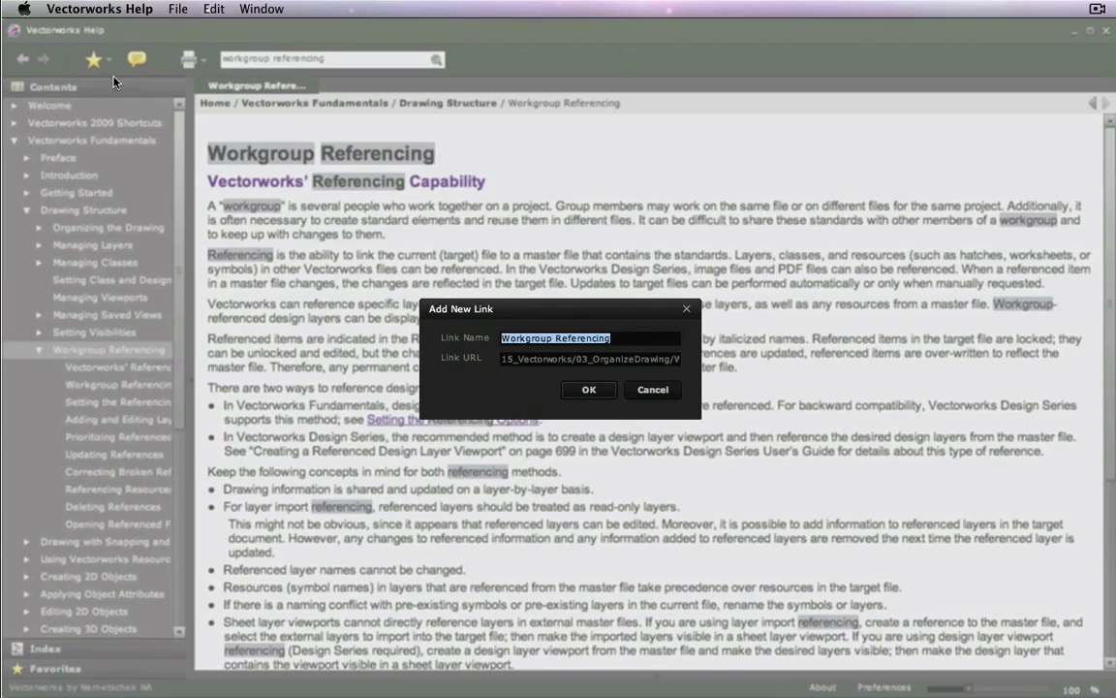
pyautogui.click(588, 389)
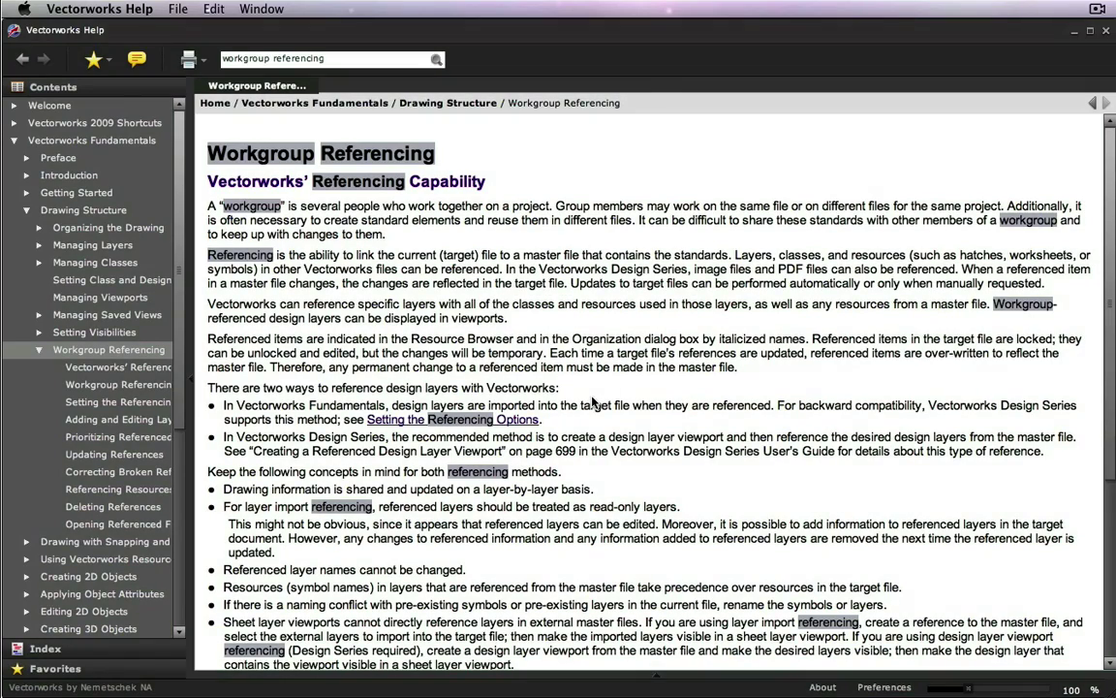
# Step: Review the favorites, viewing the Vectorworks Community Board and Vectorworks Knowledge Base links and the RSS feeds list
pyautogui.click(104, 668)
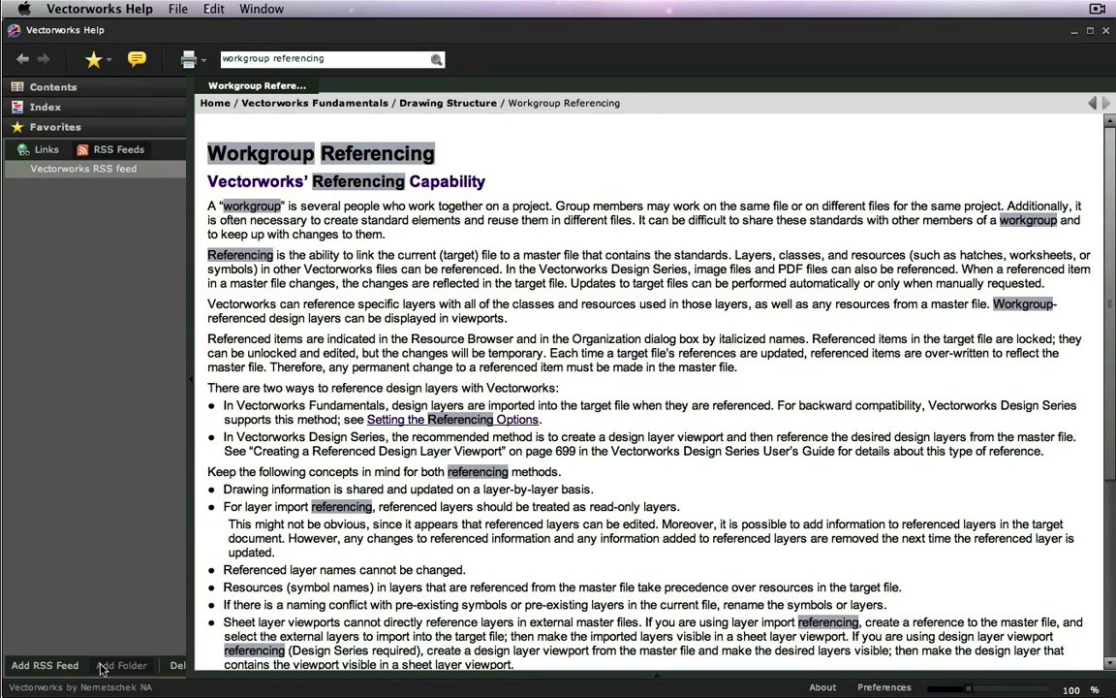
pyautogui.click(48, 150)
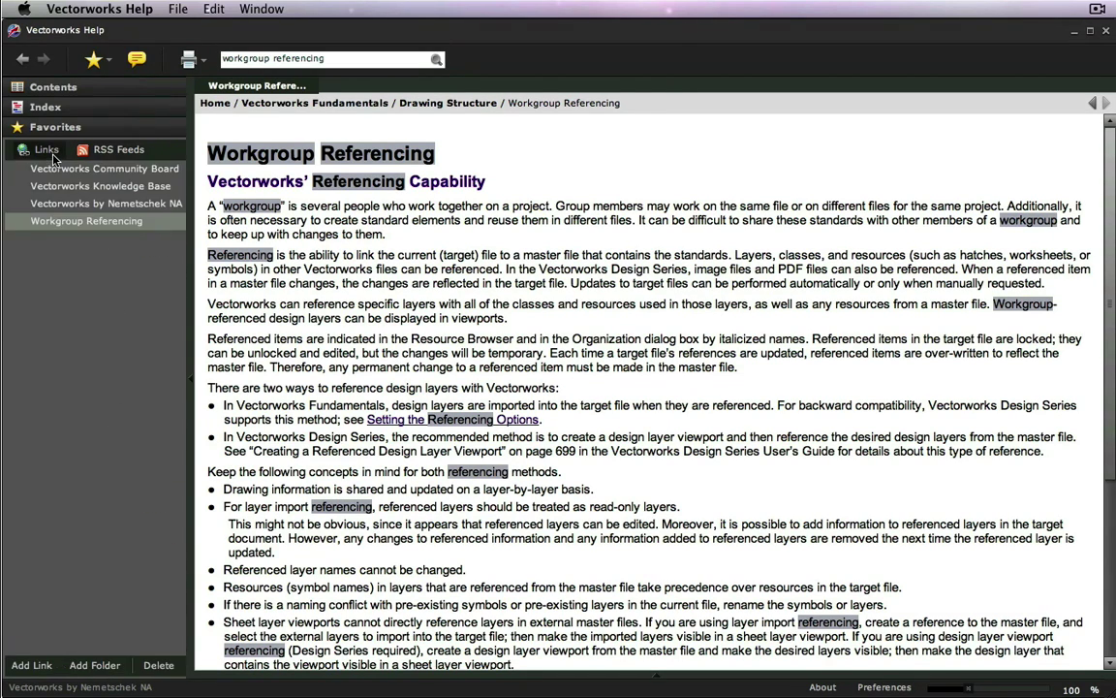
pyautogui.click(66, 170)
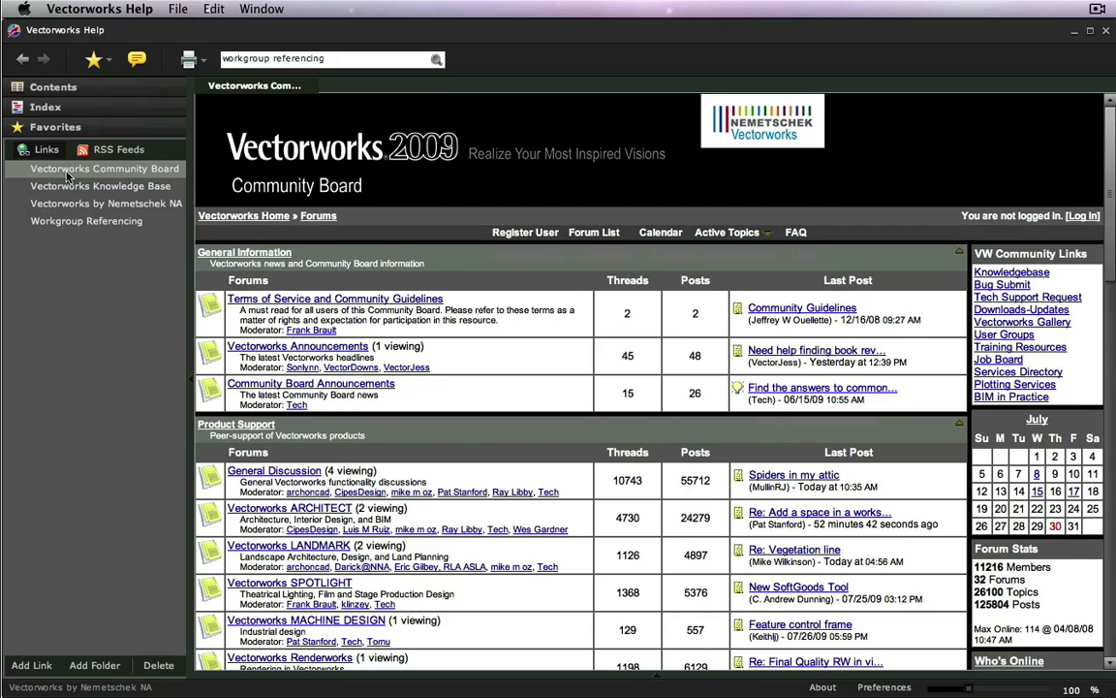
pyautogui.click(70, 189)
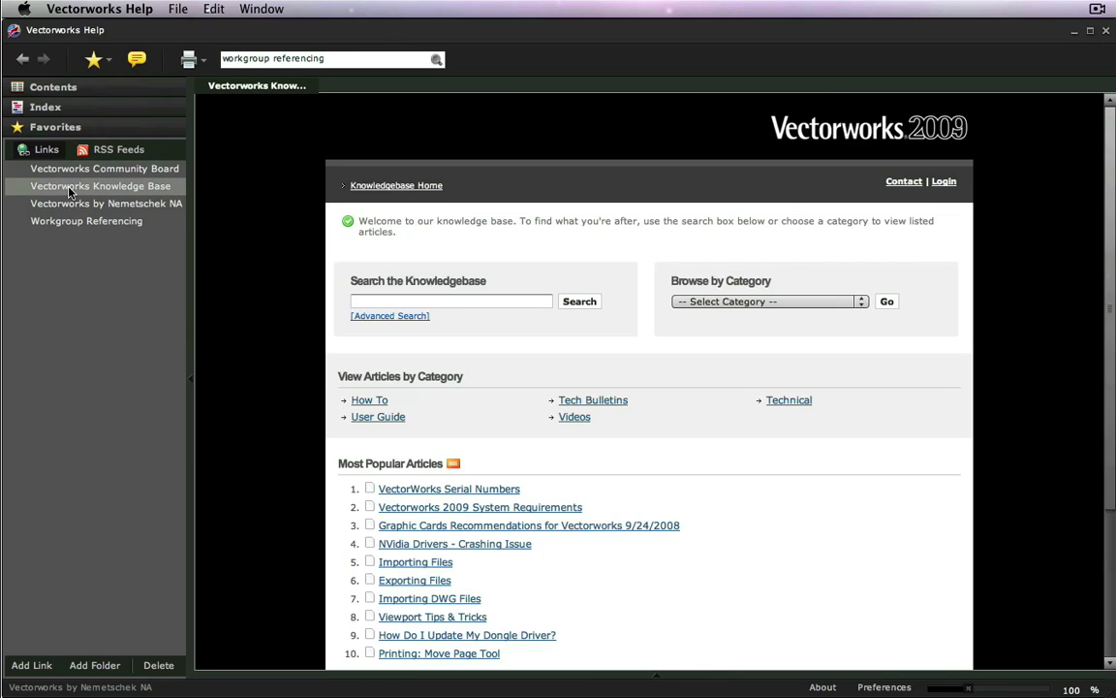
pyautogui.click(113, 151)
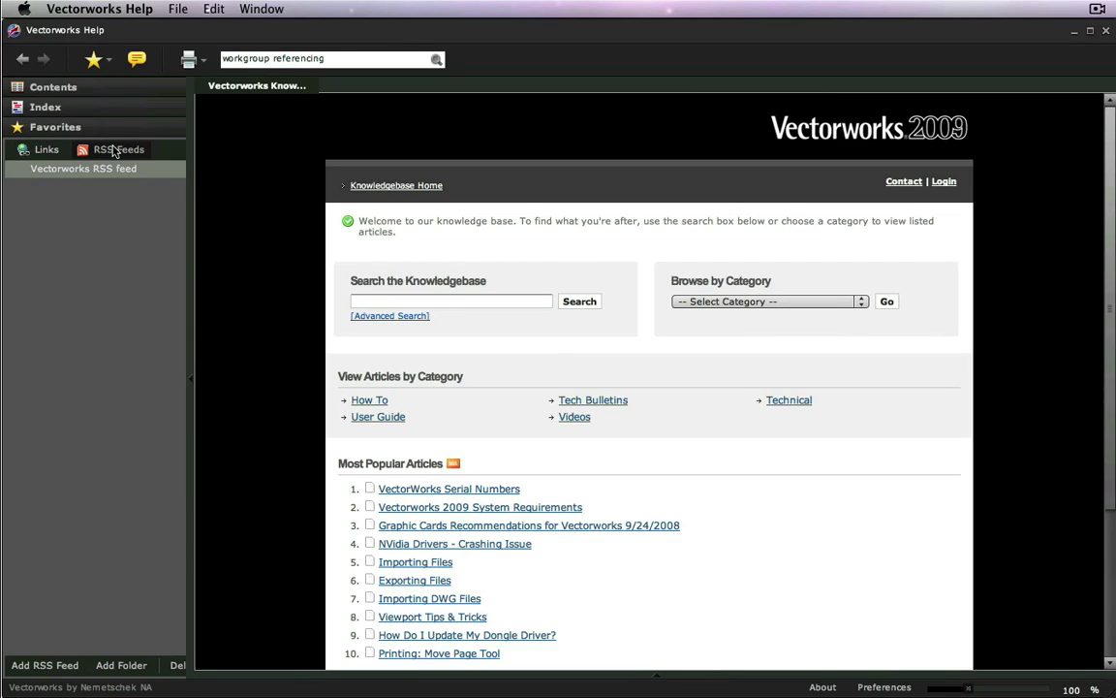
# Step: Open the Vectorworks' Referencing Capability topic from the contents and save the comment "Always use path relative to document!" on it
pyautogui.click(105, 90)
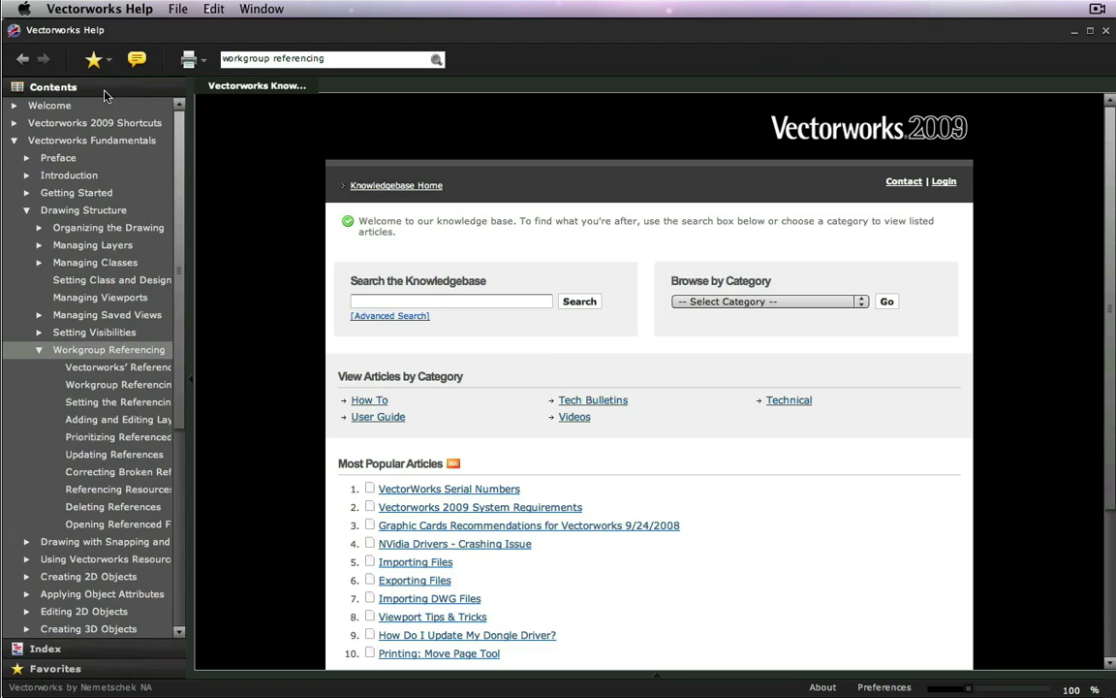
pyautogui.click(113, 368)
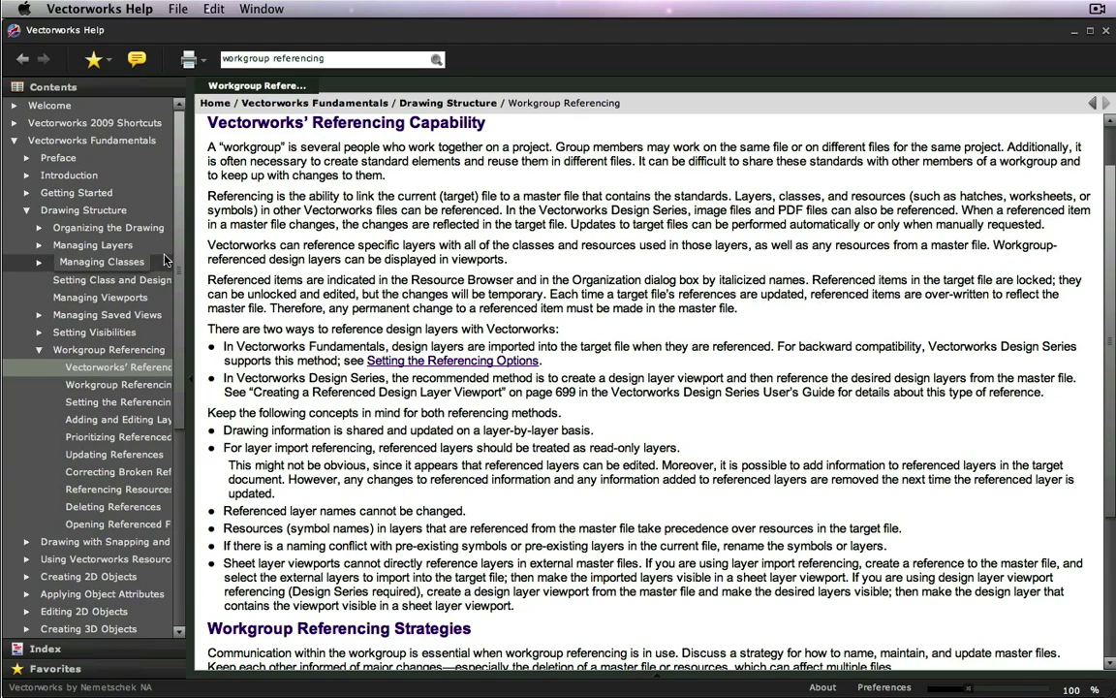
pyautogui.click(138, 60)
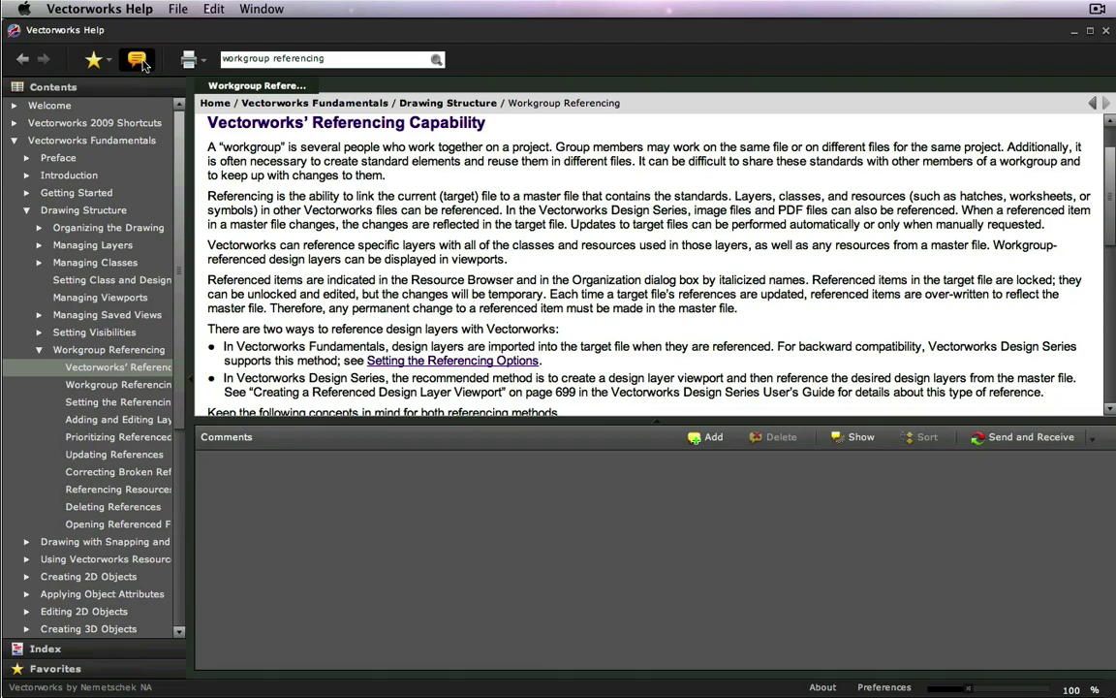
pyautogui.click(711, 438)
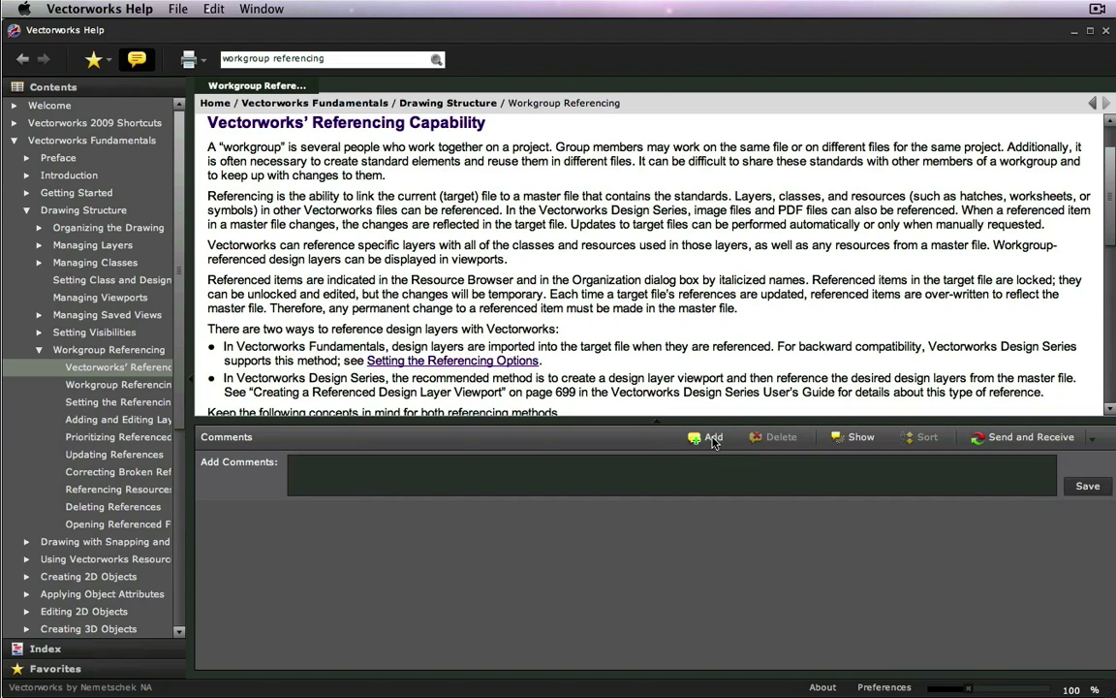
pyautogui.write('Always use path relative to doucm')
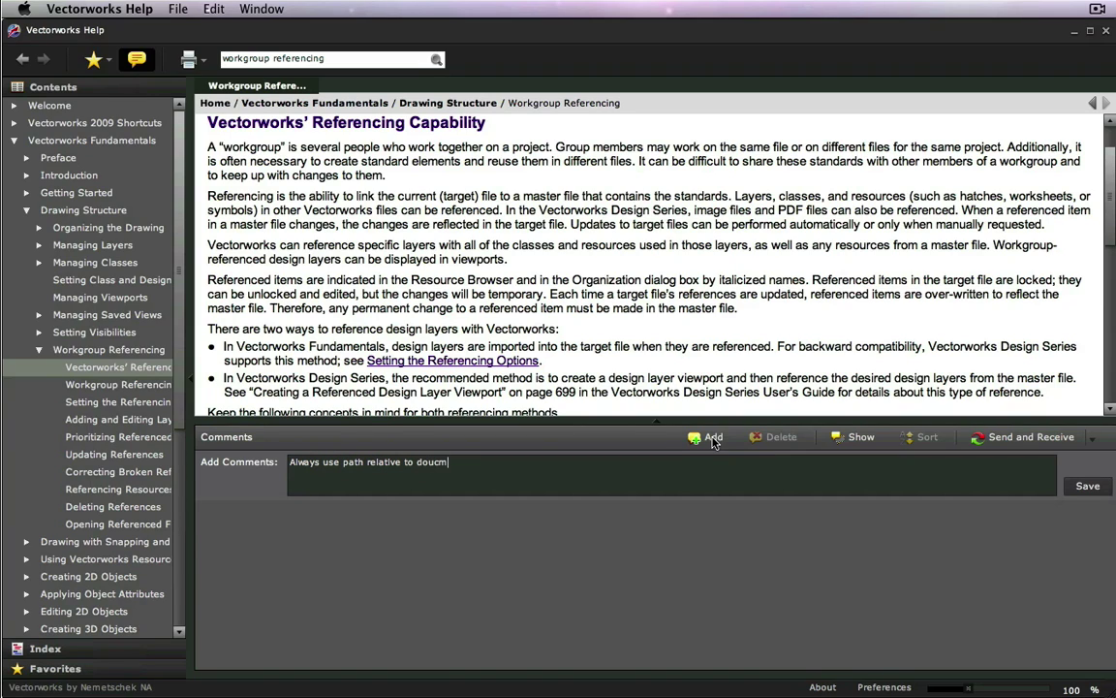
pyautogui.press('BackSpace')
pyautogui.press('BackSpace')
pyautogui.press('BackSpace')
pyautogui.write('cument')
pyautogui.click(1085, 487)
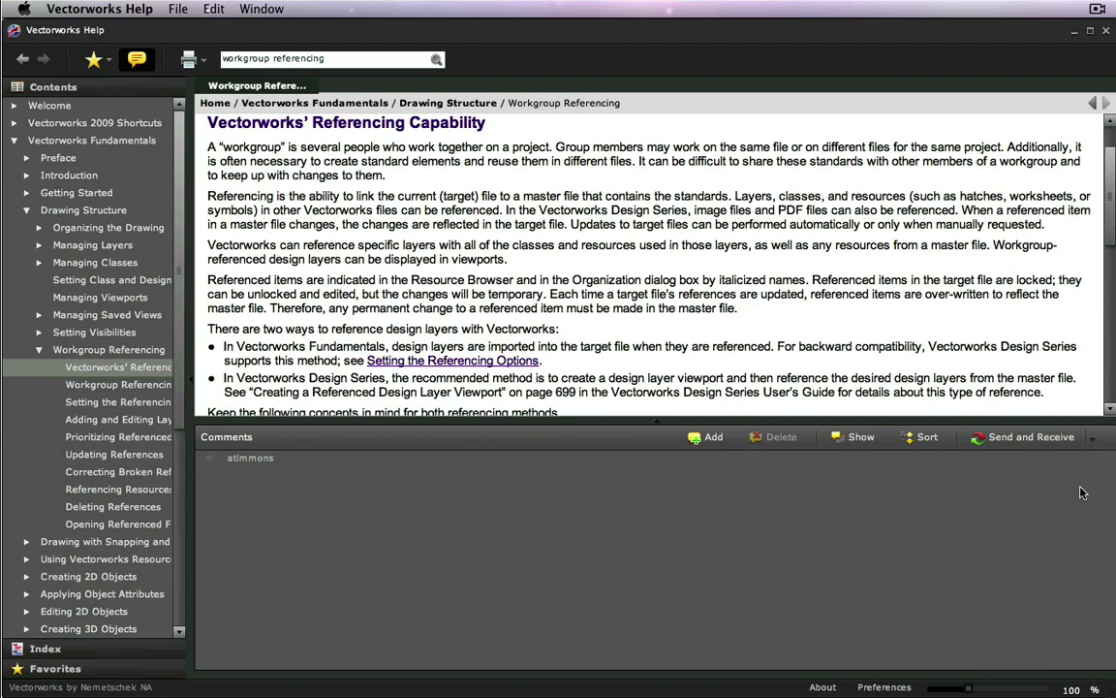
# Step: Export the comments to an XML file named My Comments on the Desktop, and expand the author's entry in the comments list
pyautogui.click(1010, 438)
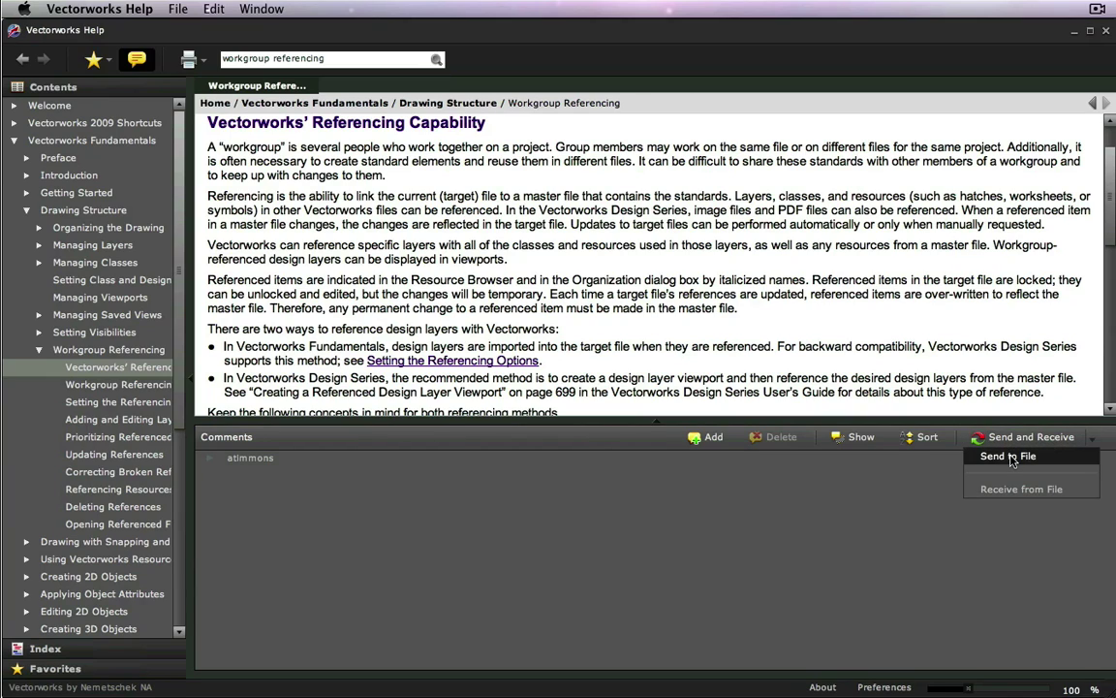
pyautogui.click(1011, 457)
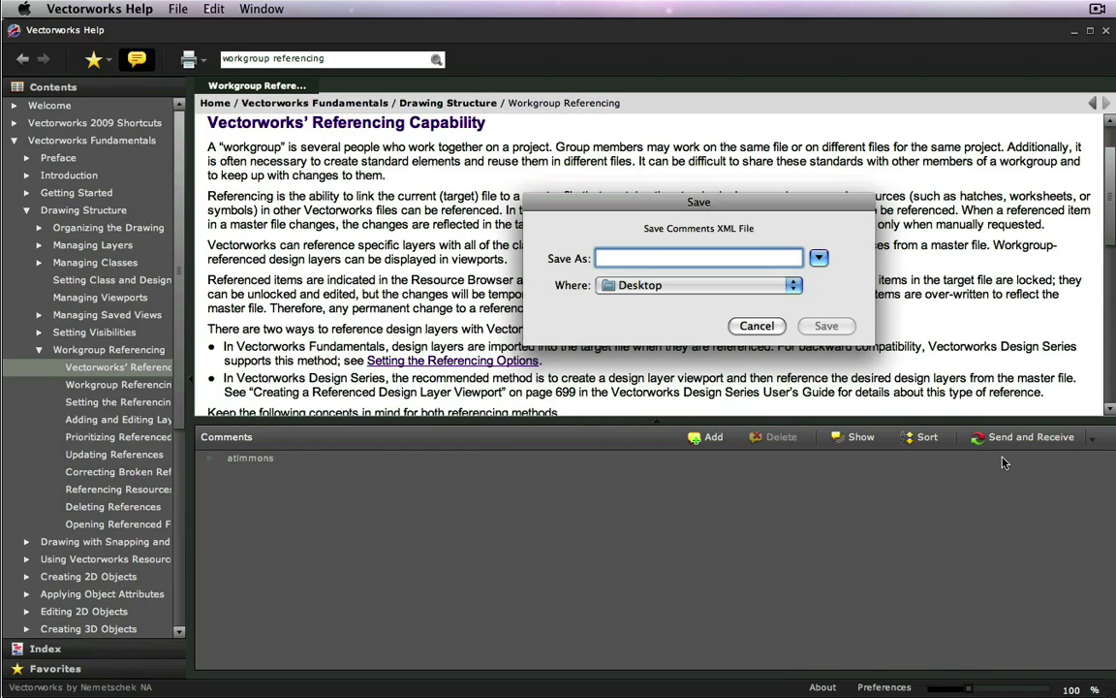
pyautogui.write('My ')
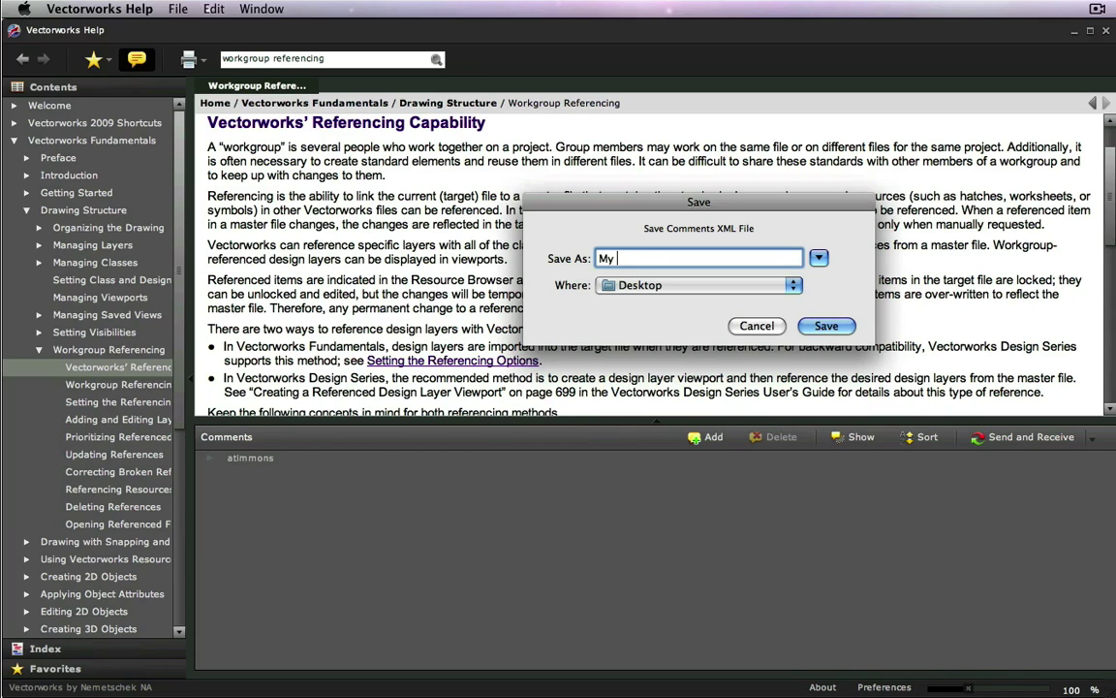
pyautogui.write('Comments')
pyautogui.click(824, 324)
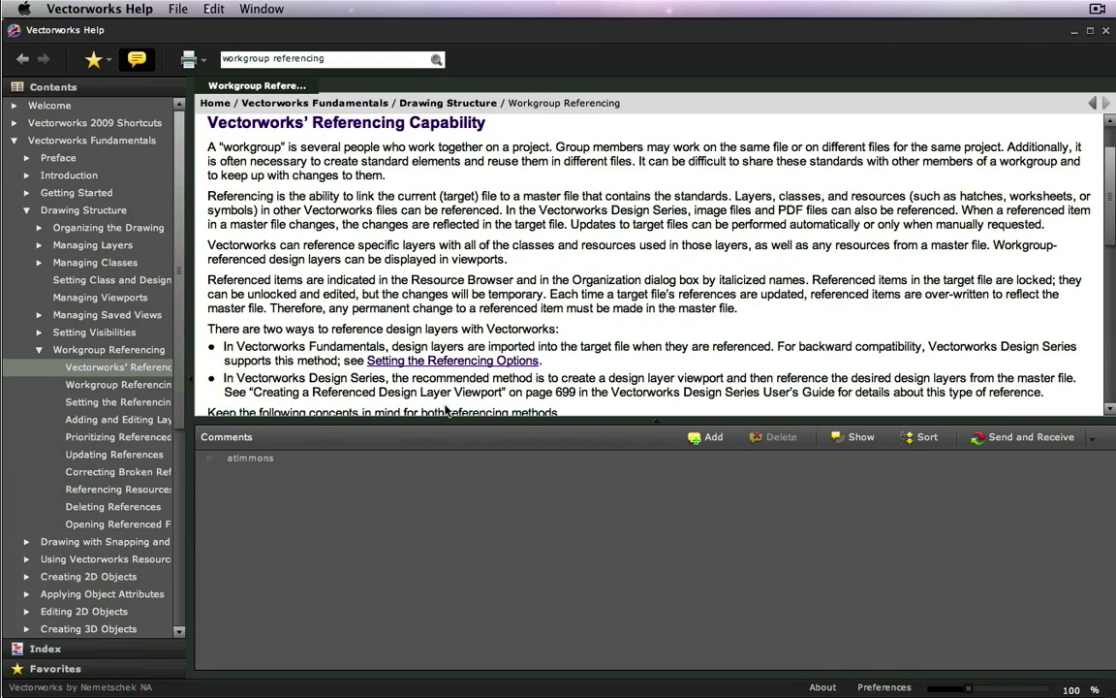
pyautogui.click(208, 460)
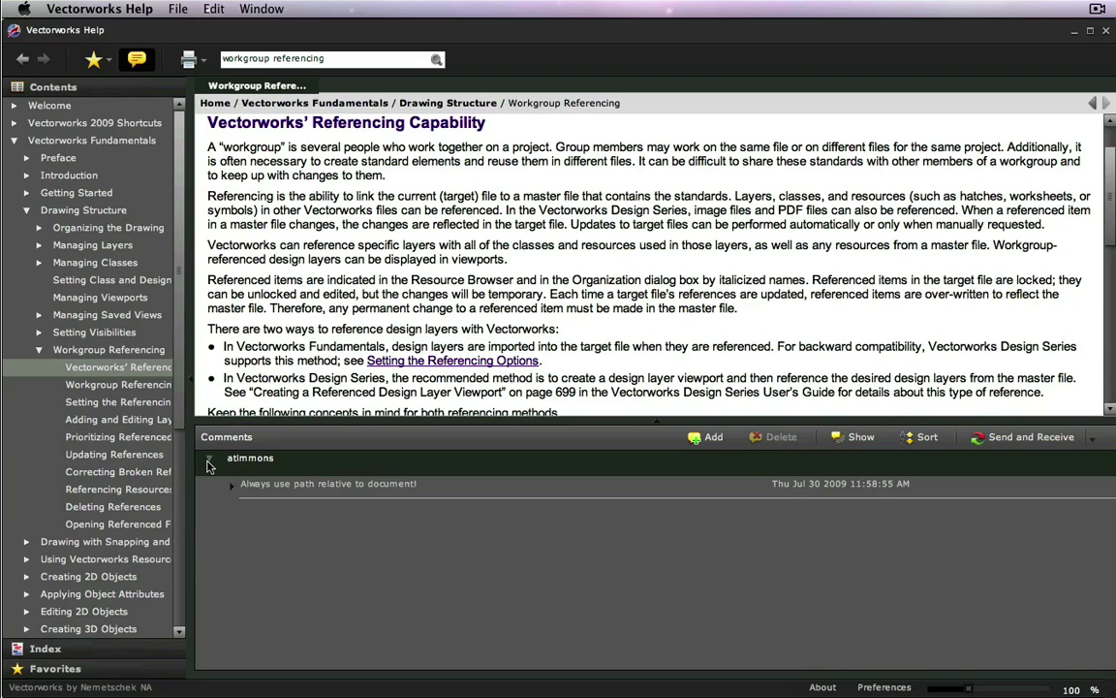